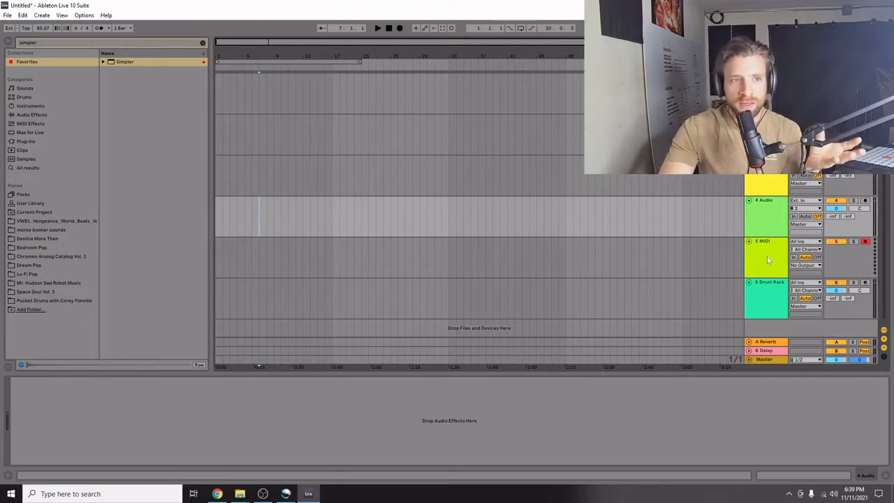
Step: Load the Simpler instrument onto the 5 MIDI track
left_click(764, 264)
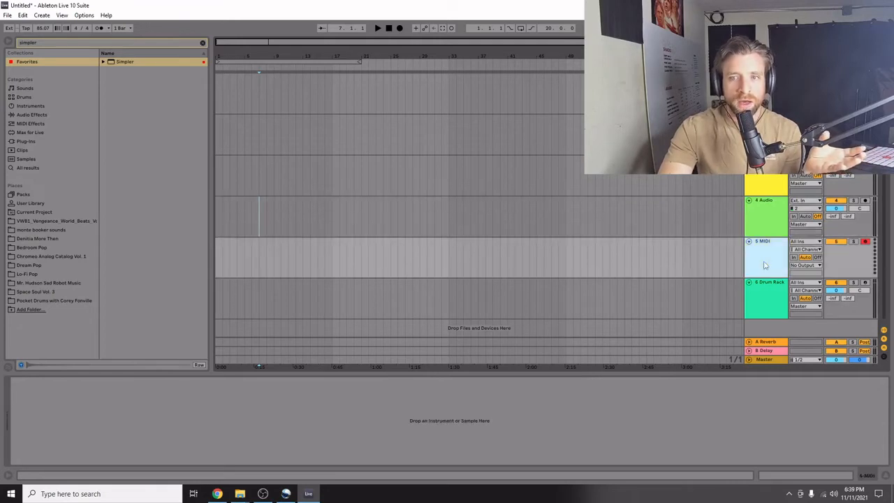
double_click(130, 62)
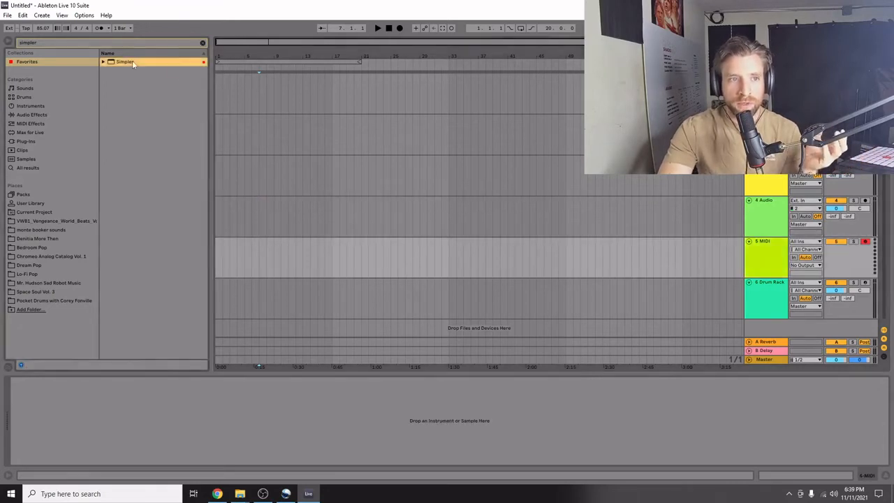
Step: Place the Shuko BASTi-A Brooklyn Love Story-Master audio file from the Downloads folder at bar 1 of the first audio track
mouse_move(240, 492)
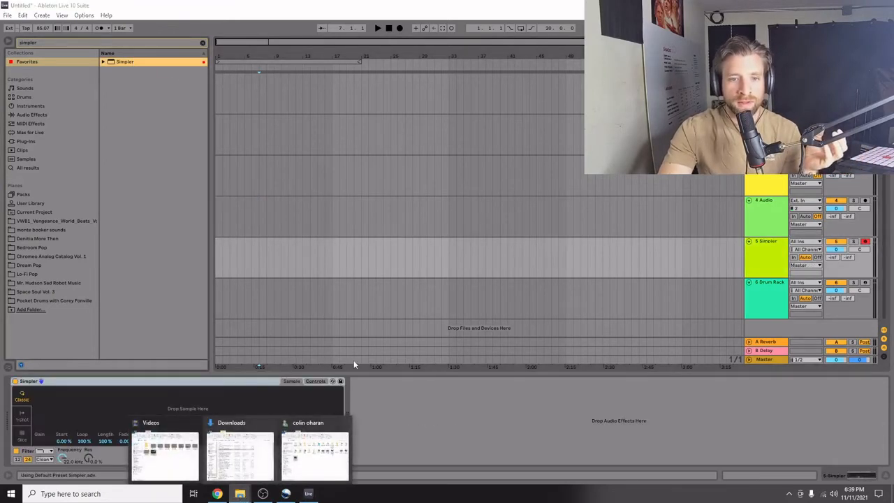
left_click(239, 463)
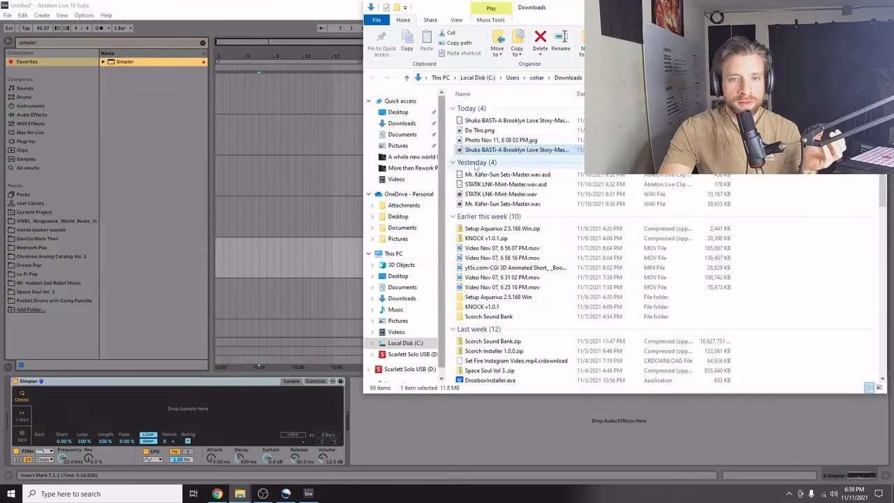
left_click_drag(489, 150, 217, 94)
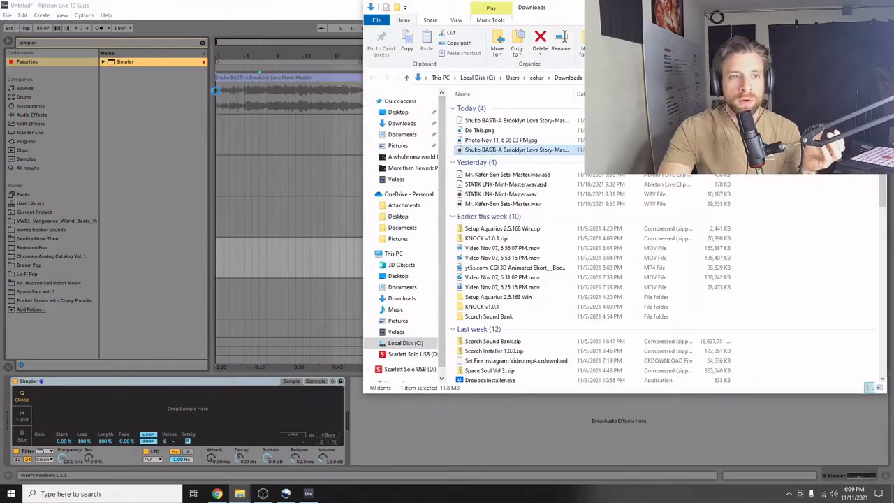
left_click(267, 152)
Step: Set the arrangement loop to the first 8 bars and play the imported audio clip
left_click(256, 60)
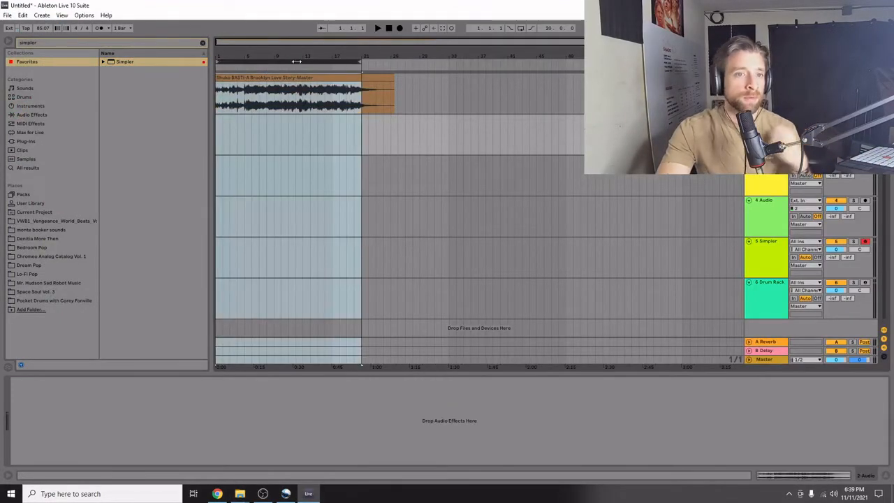
mouse_move(359, 61)
left_mouse_down()
mouse_move(382, 67)
mouse_move(368, 64)
left_mouse_up()
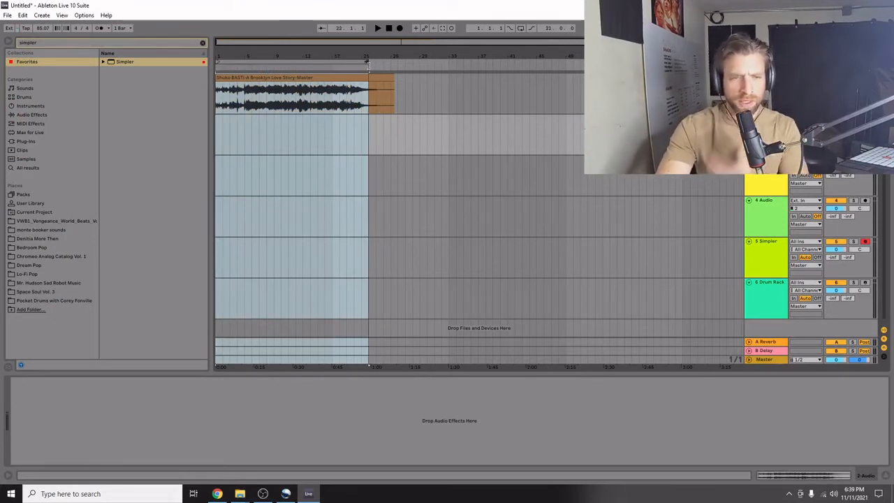
mouse_move(367, 63)
left_mouse_down()
mouse_move(342, 56)
mouse_move(354, 58)
left_mouse_up()
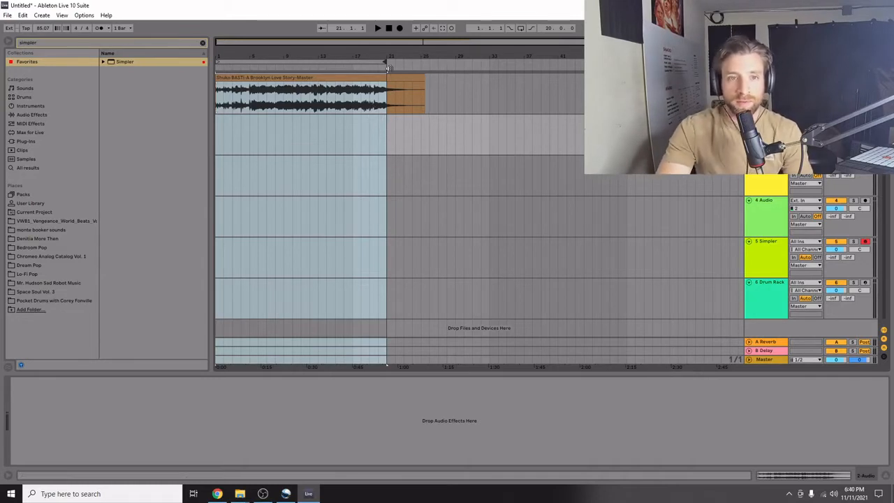
left_click_drag(383, 106, 282, 68)
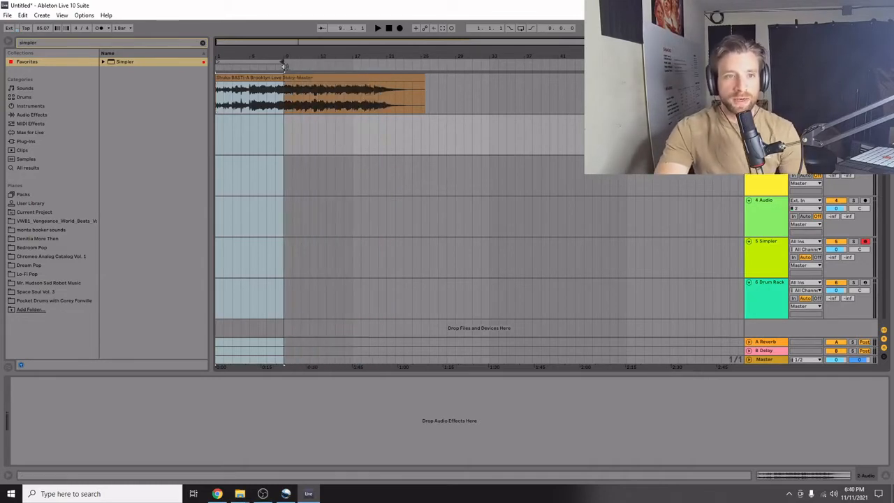
key("space")
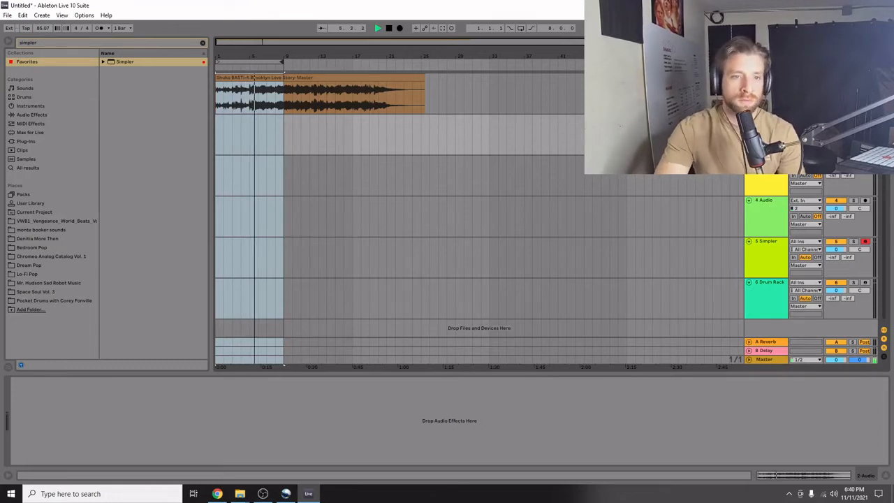
Step: Load the audio clip into Simpler on track 5 and move its sample start to about bar 3
left_click(759, 255)
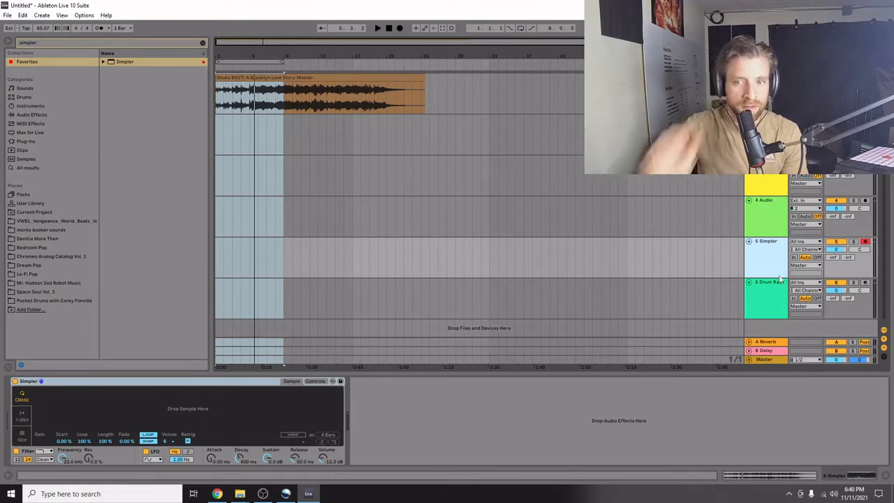
left_click_drag(294, 73, 178, 407)
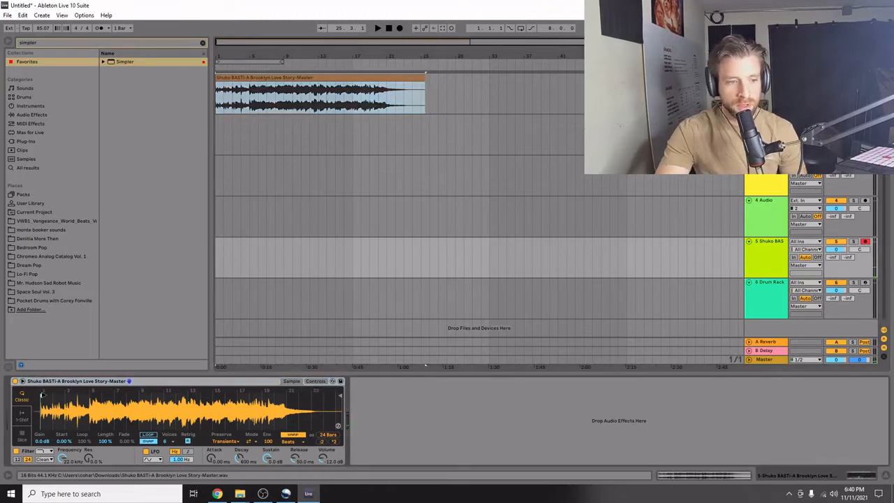
mouse_move(42, 395)
left_mouse_down()
mouse_move(187, 396)
mouse_move(230, 420)
mouse_move(293, 426)
mouse_move(76, 420)
left_mouse_up()
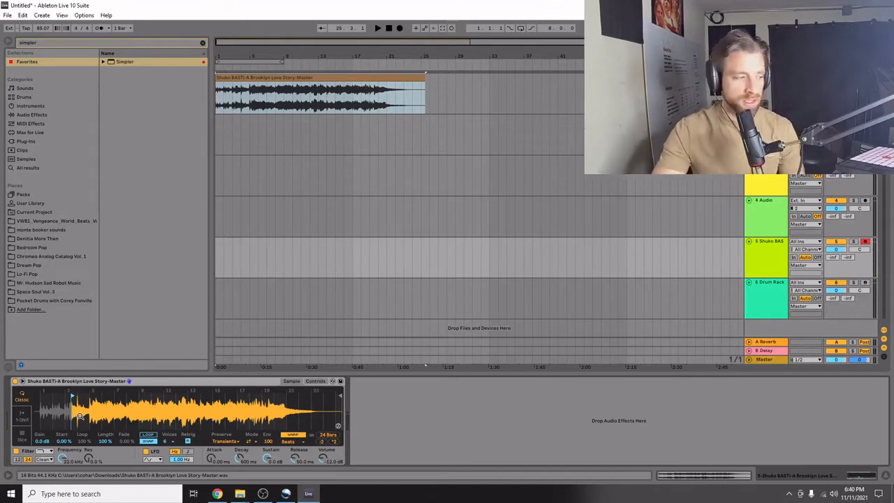
Step: Try Simpler's 1-Shot mode, switch it to Slice mode and set the transient slicing sensitivity to 73%
left_click(22, 419)
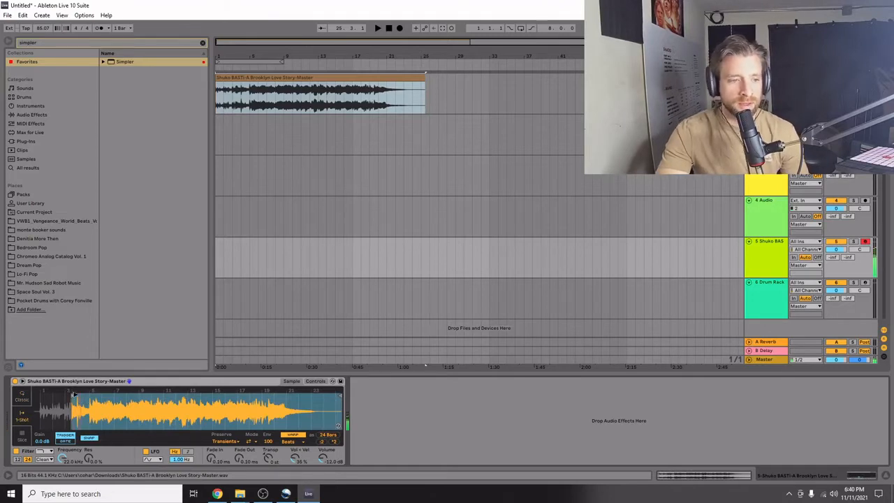
left_click(21, 434)
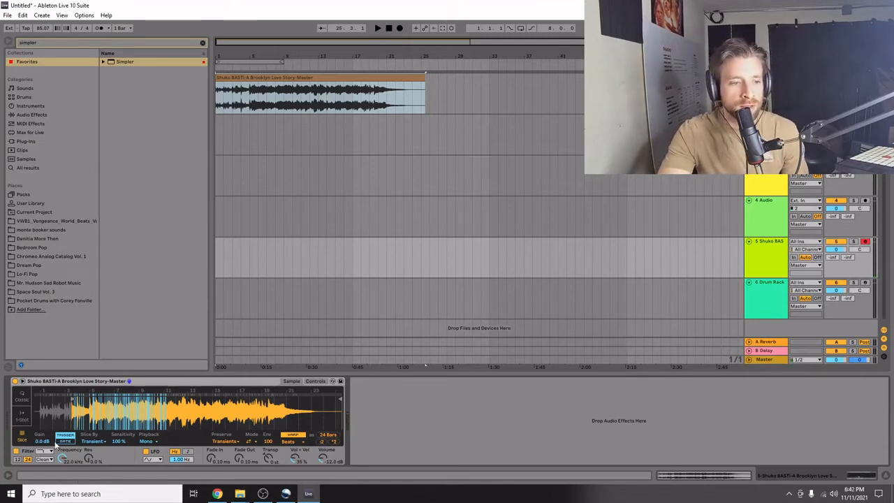
left_click_drag(118, 441, 118, 459)
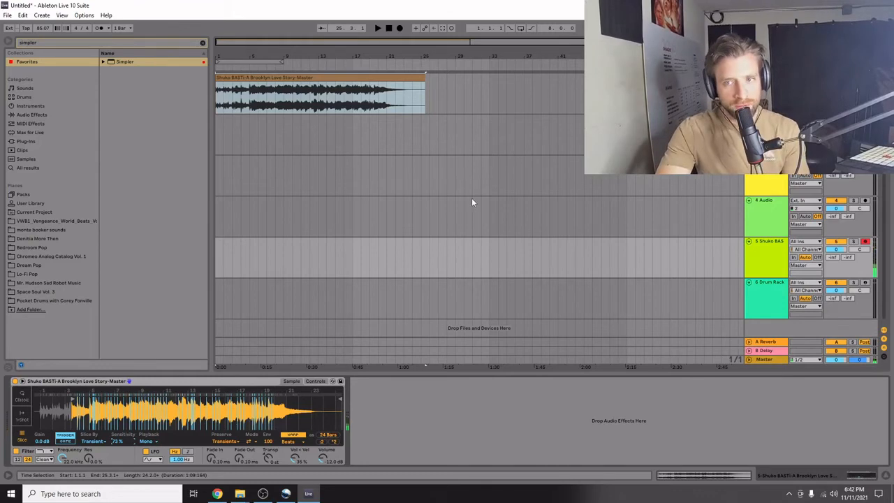
left_click(766, 134)
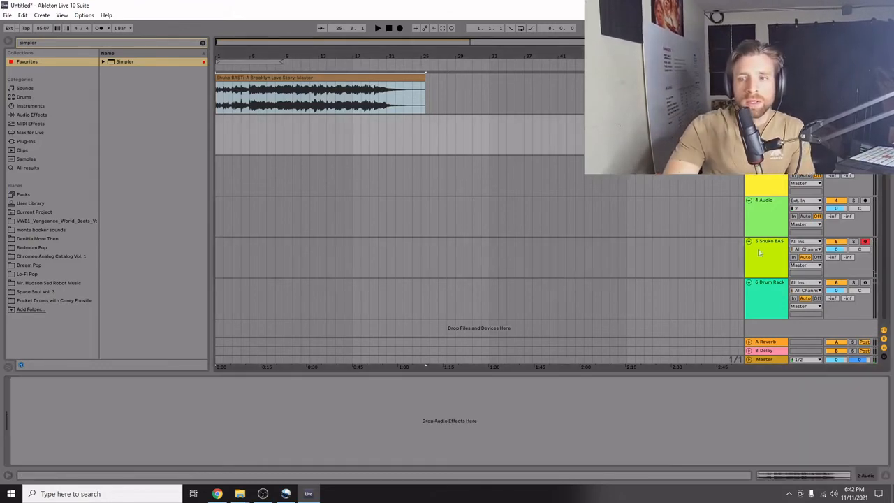
left_click(772, 310)
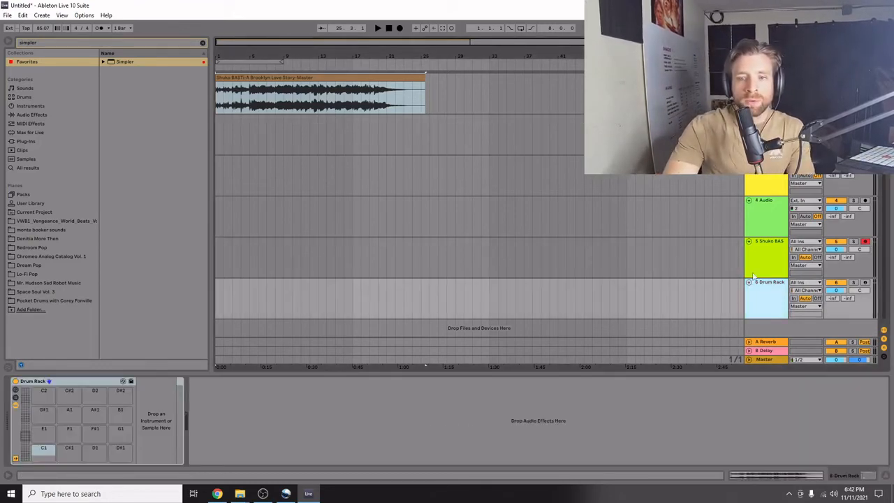
left_click(287, 77)
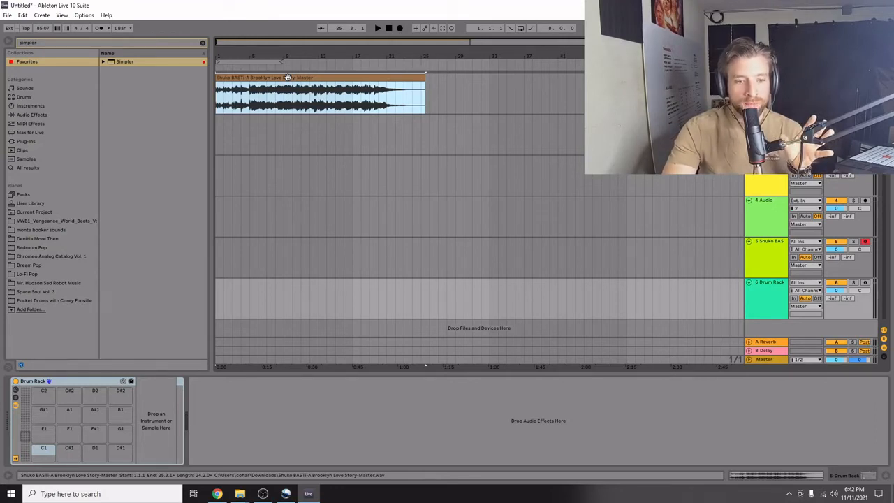
left_click(287, 77)
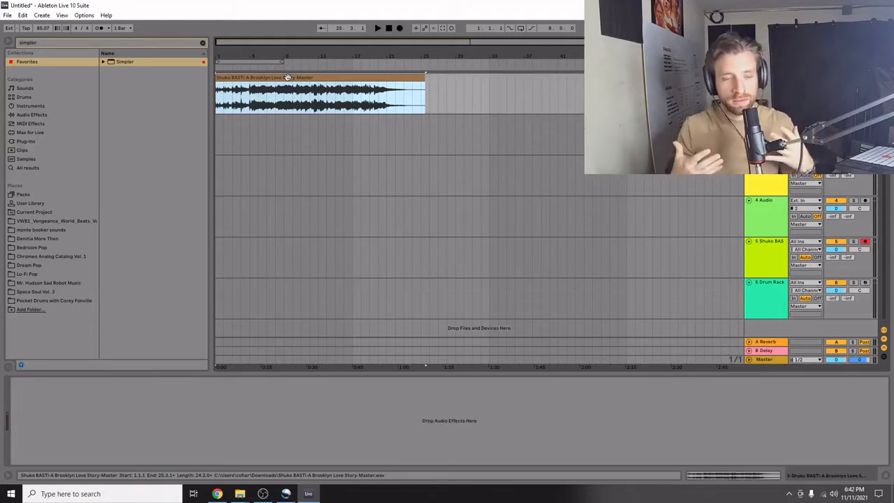
left_click(791, 312)
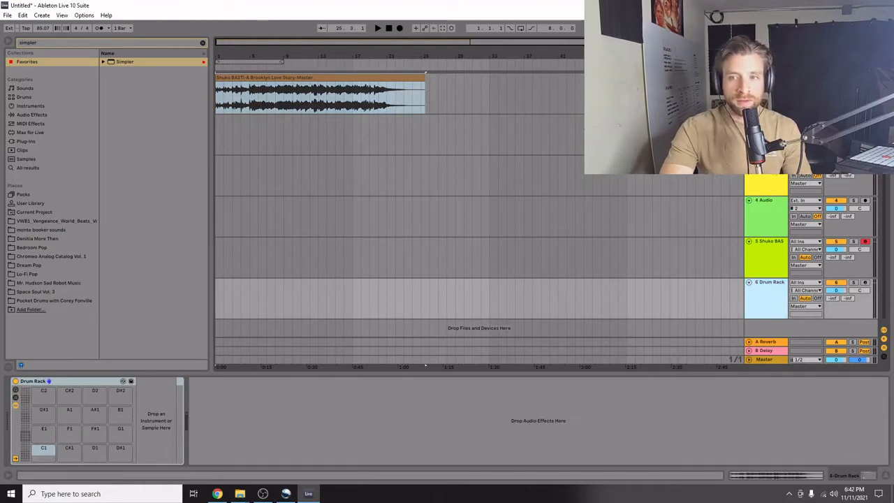
left_click(777, 251)
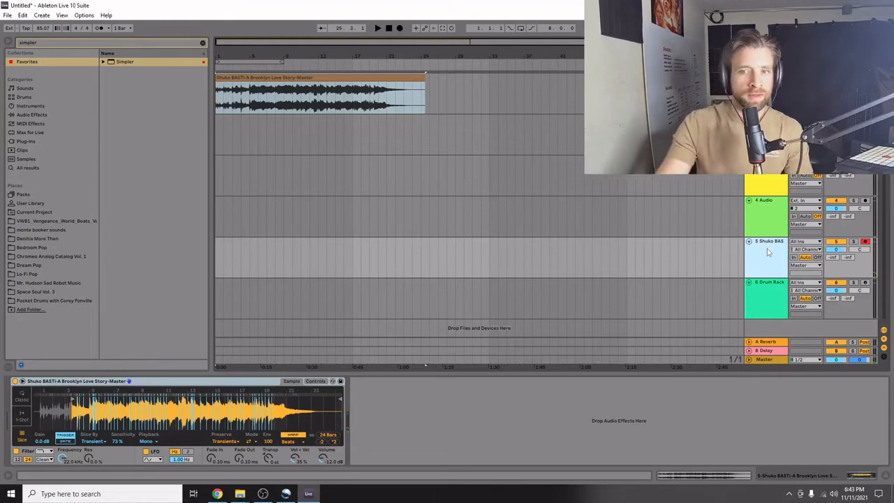
Step: Arm the Drum Rack track for recording and fill all 16 pads from C1 to D#2 with the audio clip
left_click(770, 299)
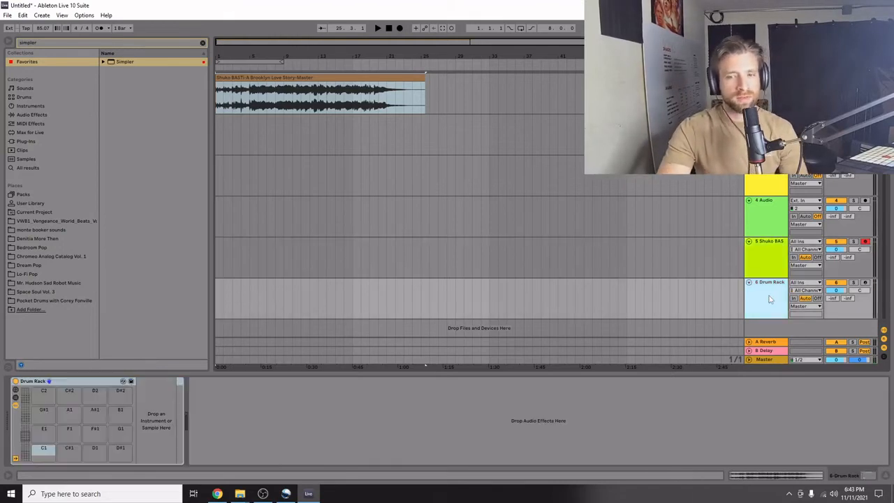
left_click(865, 282)
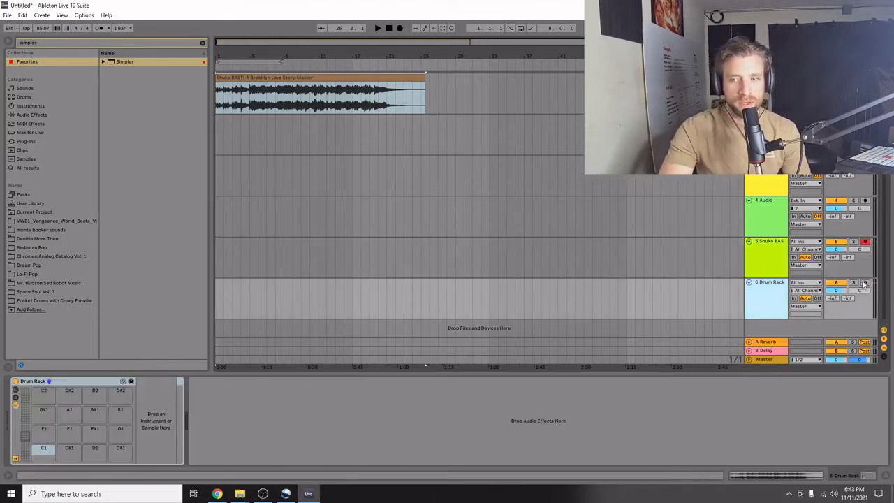
left_click(276, 77)
left_click_drag(276, 78, 44, 452)
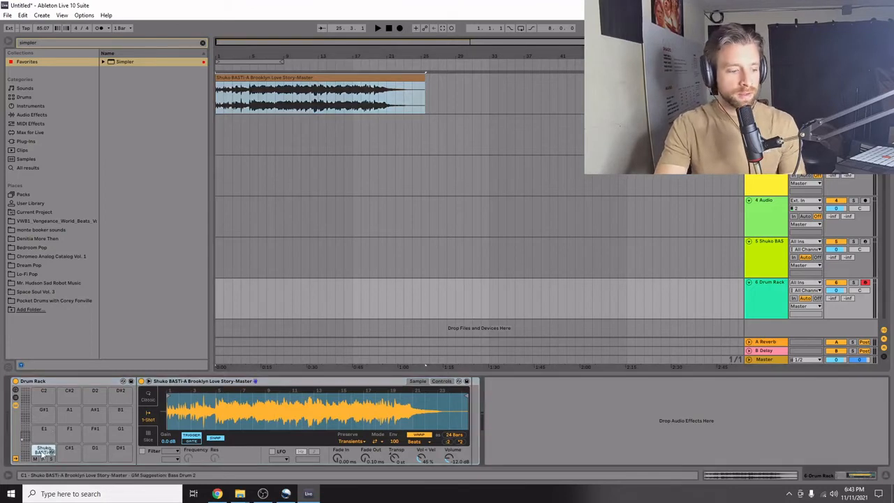
left_click_drag(43, 453, 45, 395)
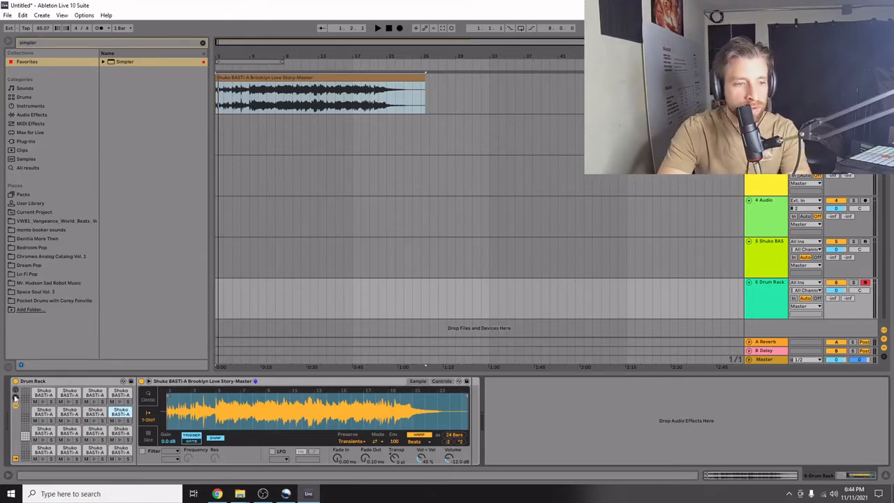
Step: Show the Drum Rack's chain list from its first chain
left_click(16, 400)
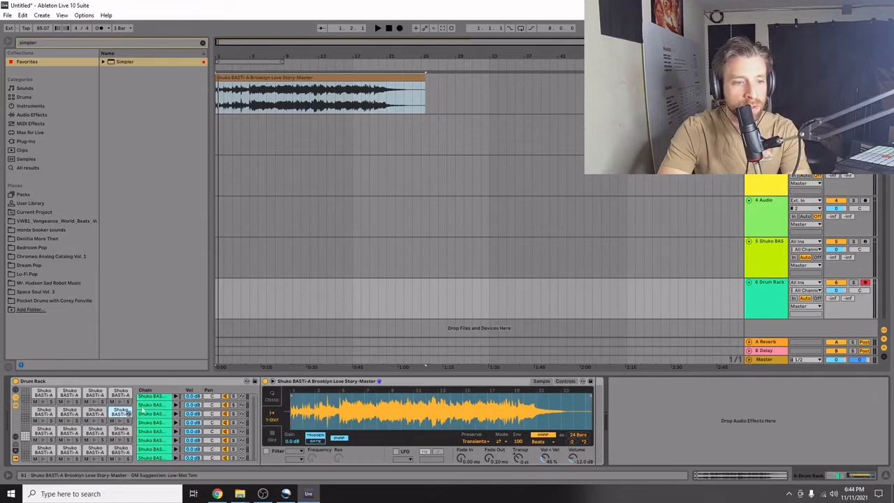
scroll(169, 439, "up", 3)
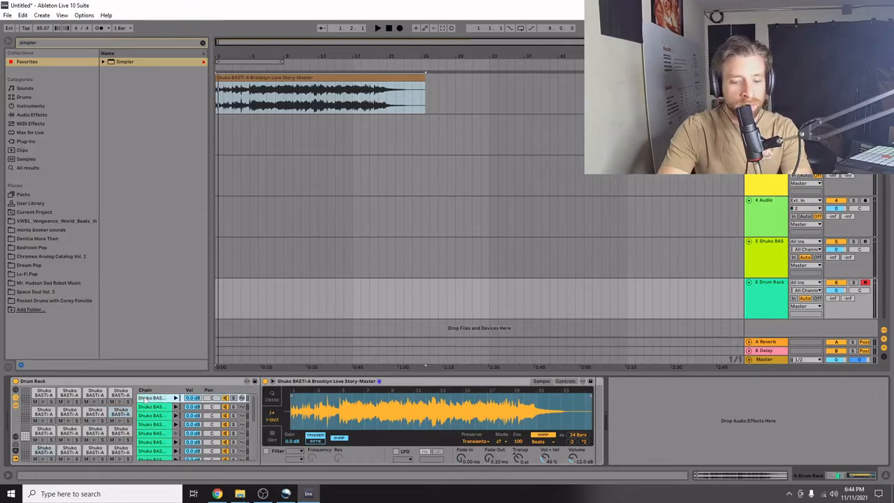
key("Down")
key("Down")
key("Down")
key("Down")
key("Down")
key("Down")
key("Down")
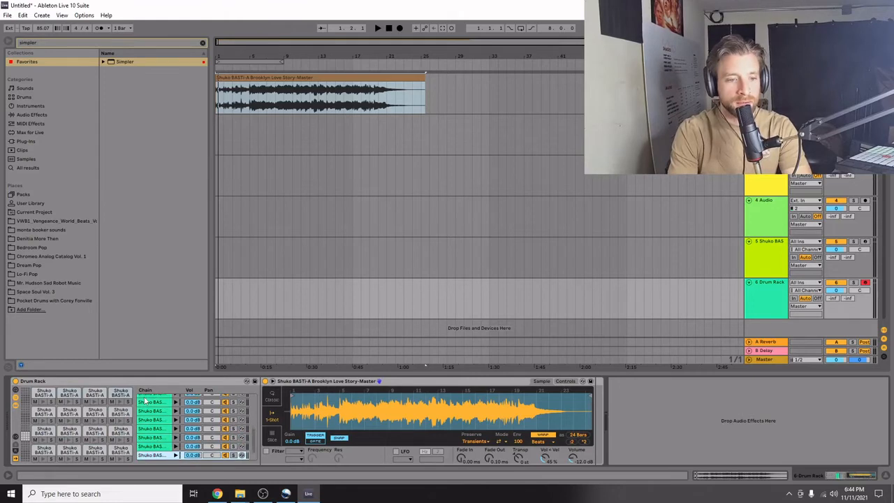
key("Up")
key("Up")
key("Up")
key("Up")
key("Up")
key("Up")
key("Up")
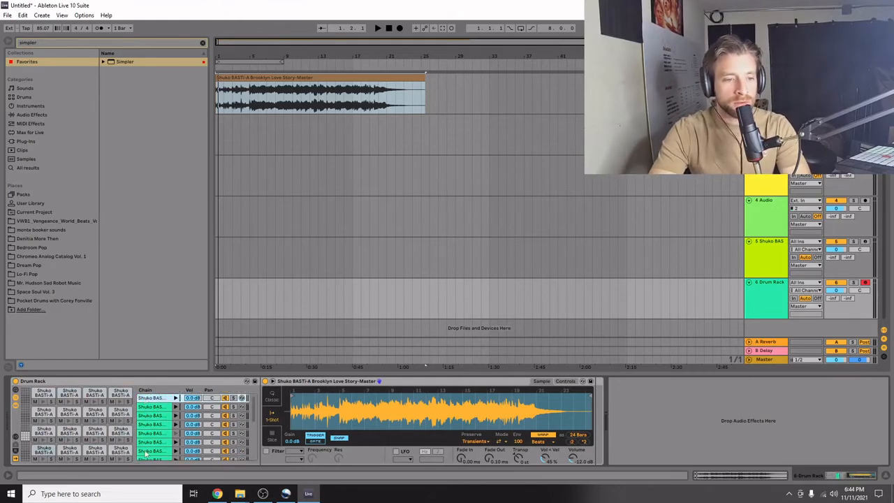
Step: Select all 16 Drum Rack chains, show their input/output settings and assign them to choke group 1
scroll(161, 447, "down", 3)
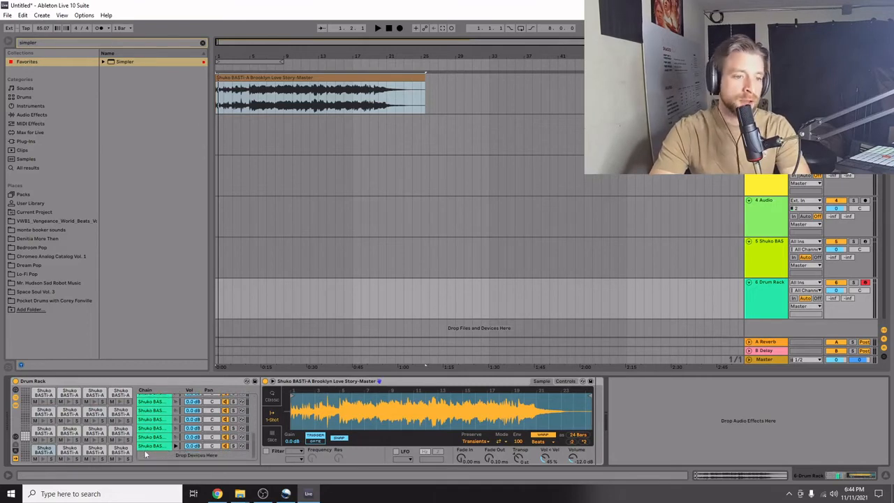
left_click(151, 447, "shift")
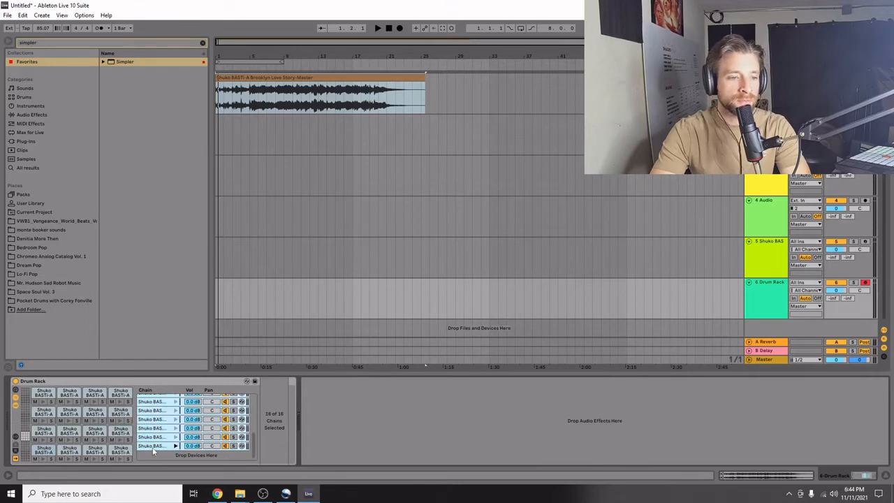
left_click(16, 438)
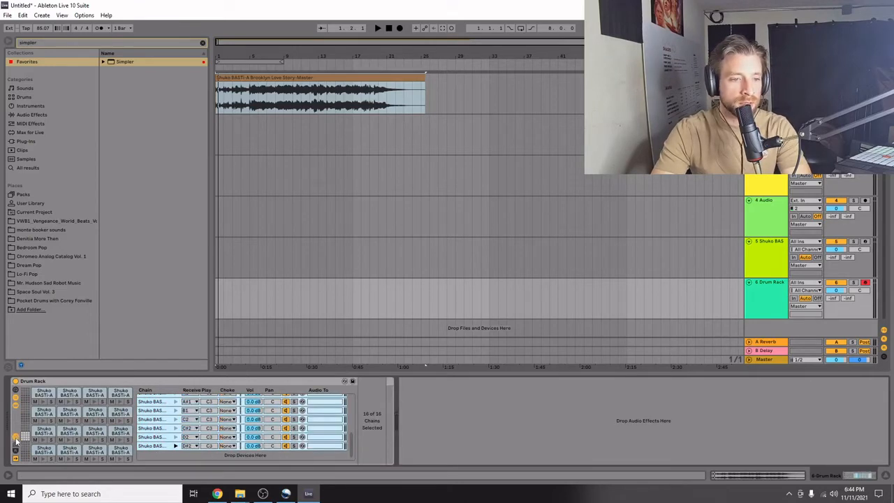
scroll(246, 446, "up", 5)
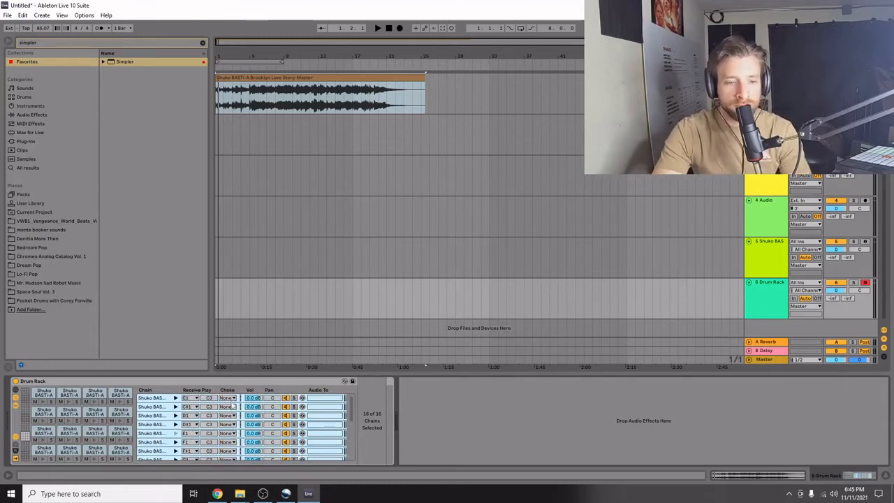
left_click(232, 398)
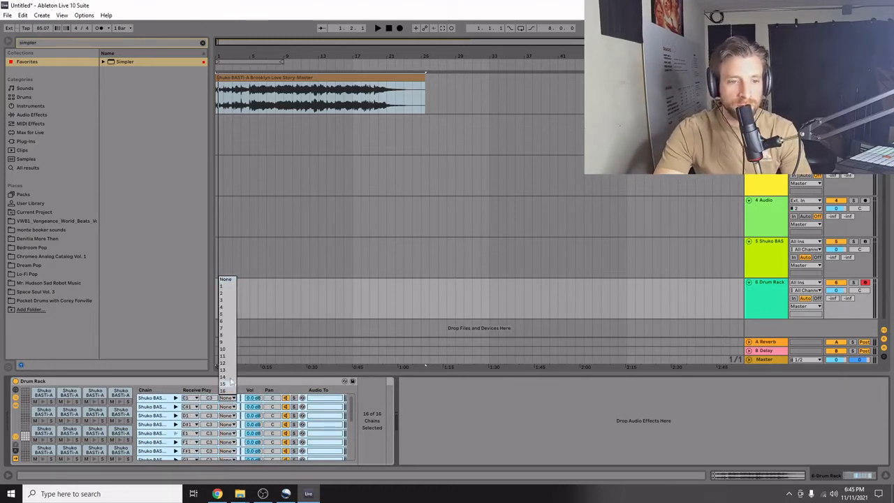
left_click(222, 287)
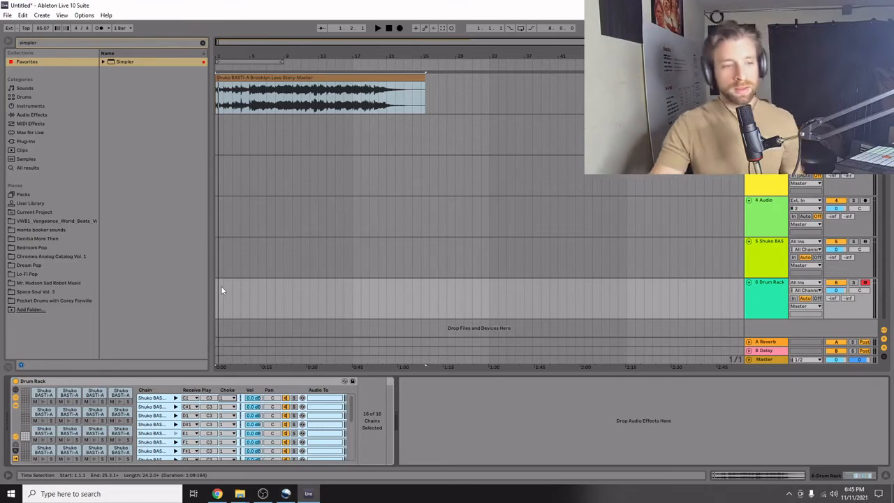
Step: Hide the chains' input/output settings and return the pad view to the 16 filled pads from C1 to D#2
left_click(16, 438)
left_click(24, 437)
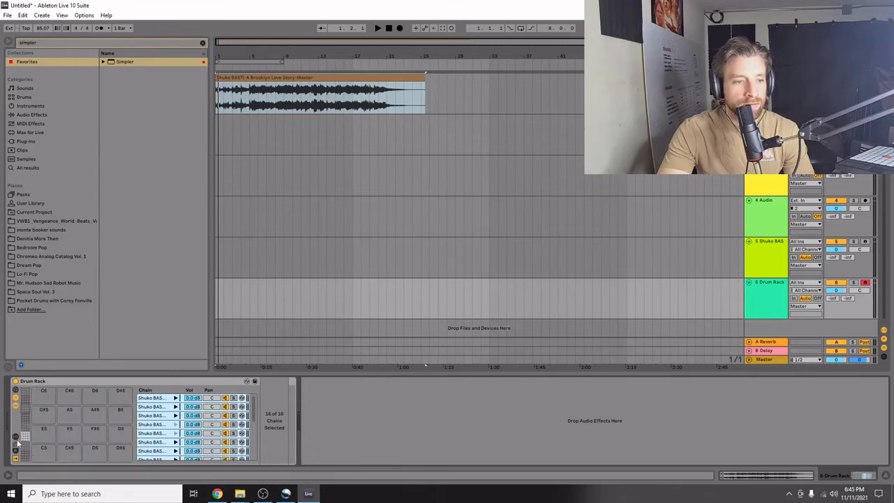
left_click(27, 437)
Step: Move pad C1's sample start slightly past the beginning of bar 1 and set its fade-in to about 10.6 ms
left_click(42, 450)
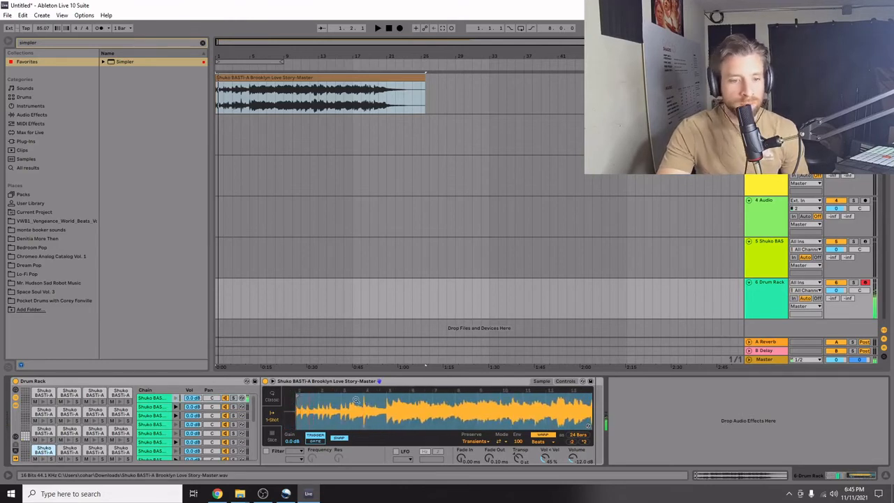
left_click_drag(349, 396, 355, 415)
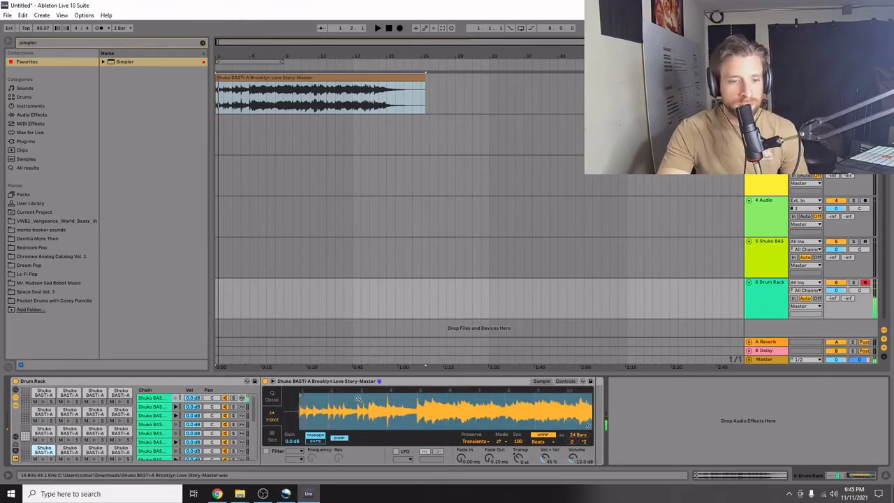
left_click(70, 452)
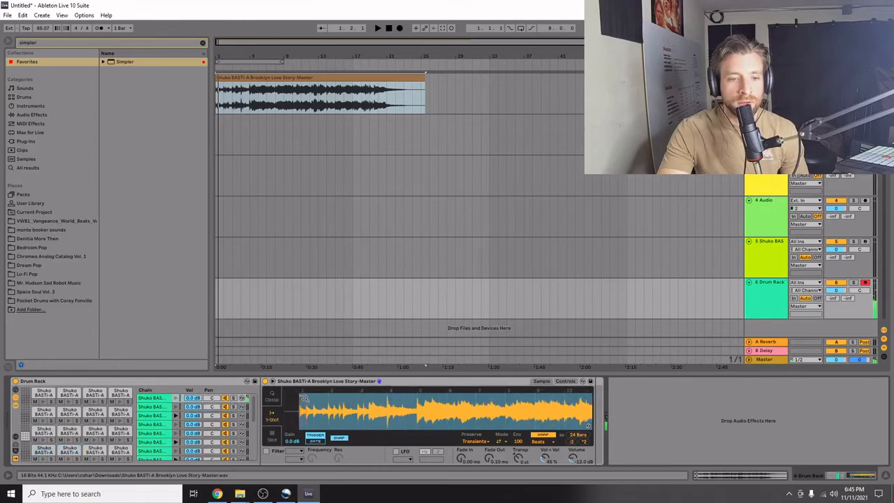
left_click_drag(301, 395, 308, 396)
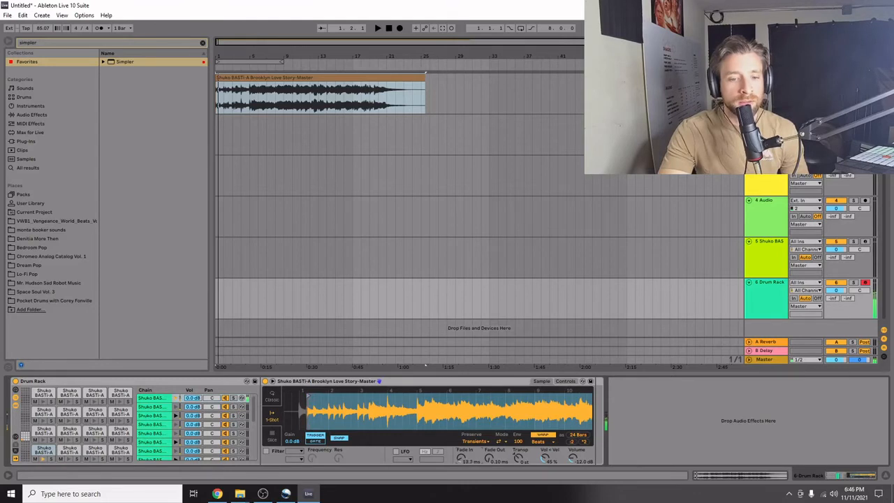
left_click_drag(461, 458, 462, 485)
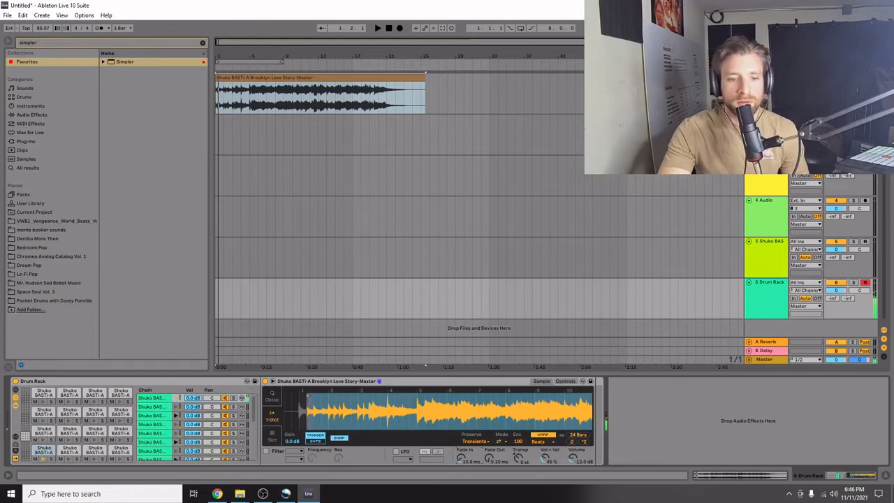
left_click(40, 451)
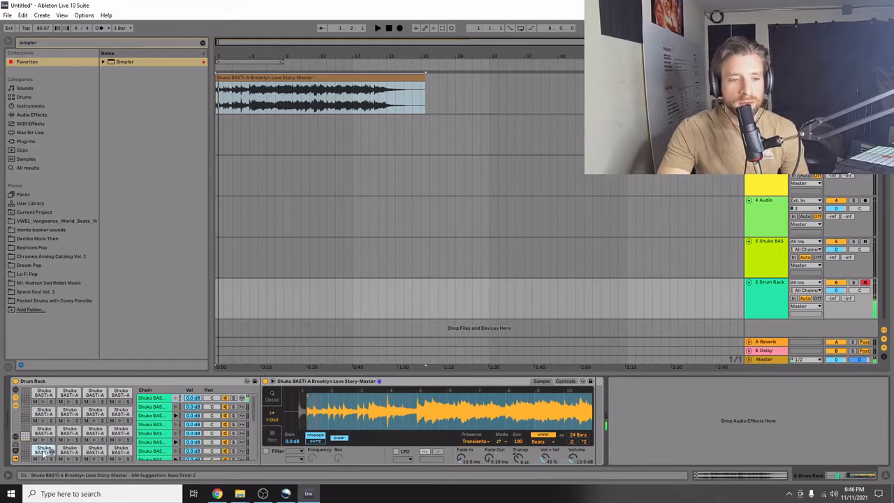
Step: Try pad C1's sample start at the clip's beginning, compare it with pad C#1, and move it back slightly into bar 1
left_click_drag(309, 397, 301, 397)
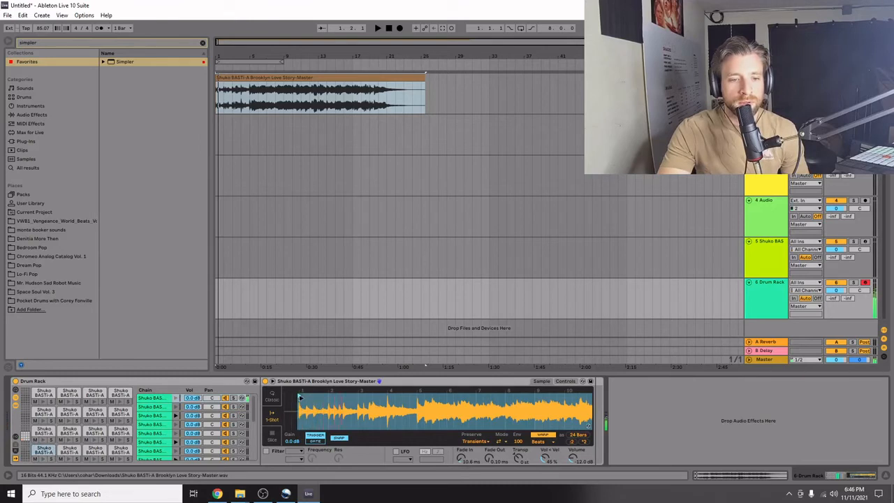
left_click(68, 452)
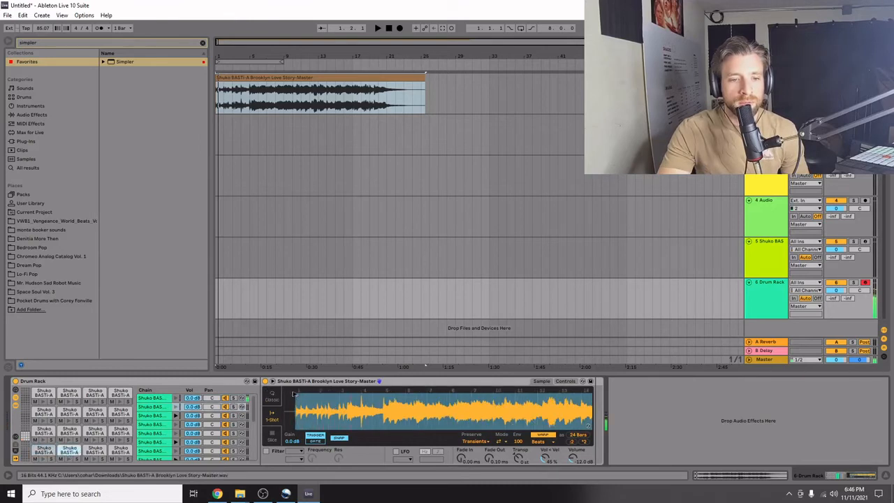
left_click_drag(295, 395, 301, 395)
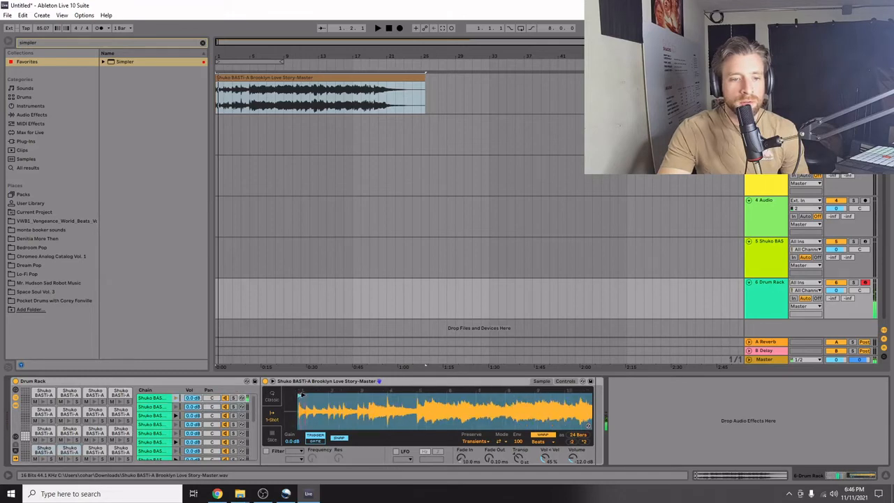
left_click_drag(300, 396, 309, 397)
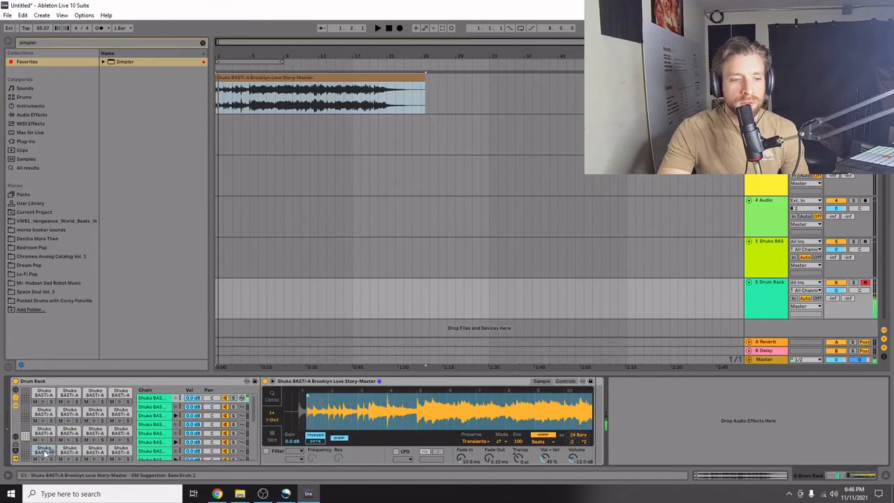
left_click(73, 454)
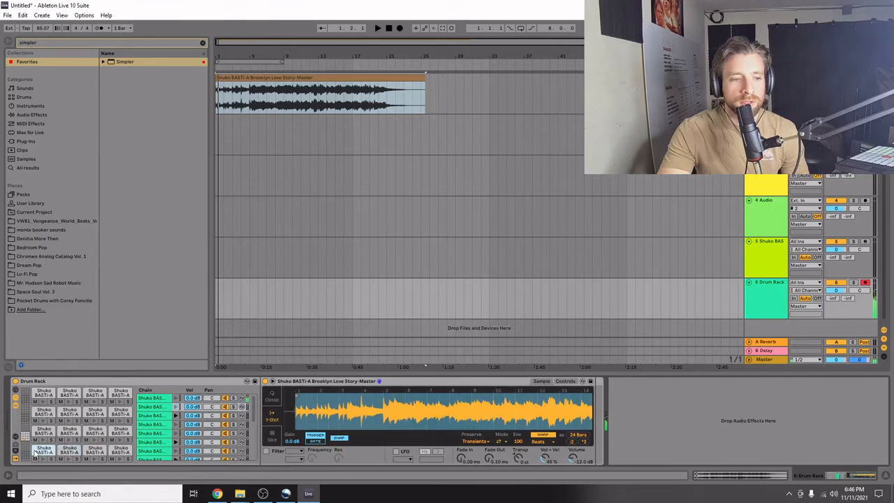
left_click(69, 452)
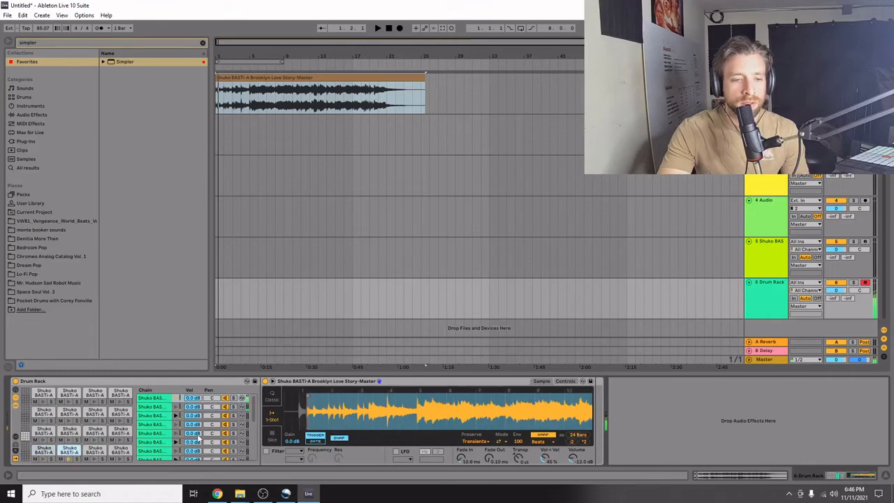
Step: Set pad D1's sample start about halfway through bar 1 in Simpler
left_click(89, 452)
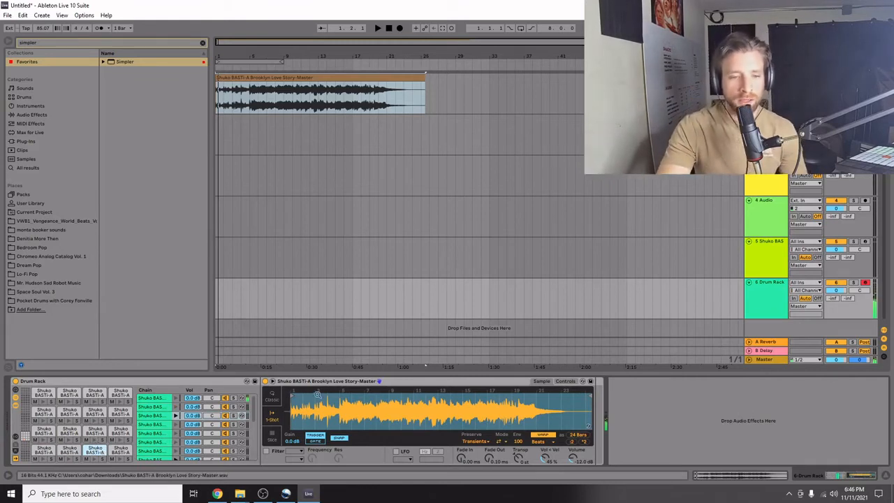
left_click_drag(318, 396, 330, 402)
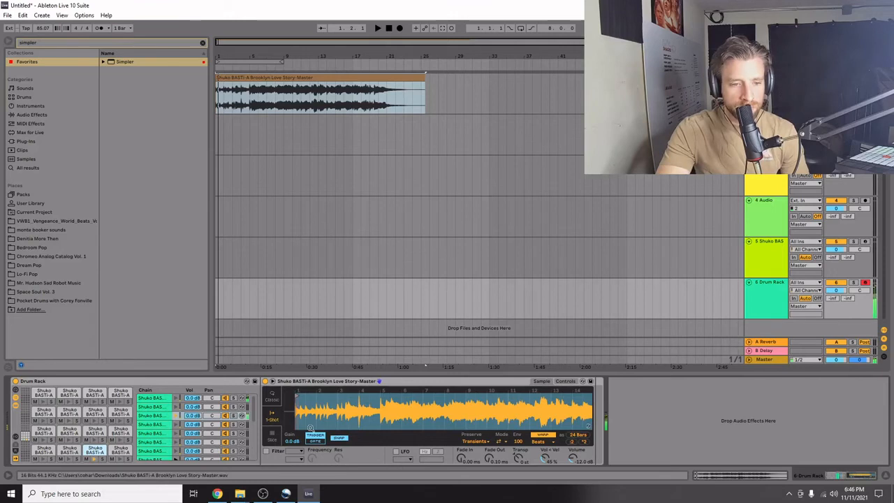
left_click_drag(297, 396, 306, 396)
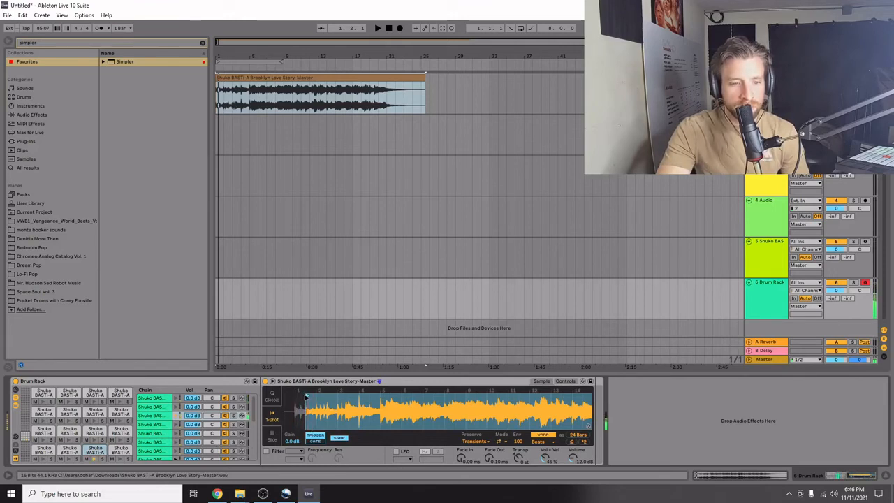
Step: Set the sample start of pad D#1 to about bar 2 and of pad E1 to about bar 3.5
left_click(120, 452)
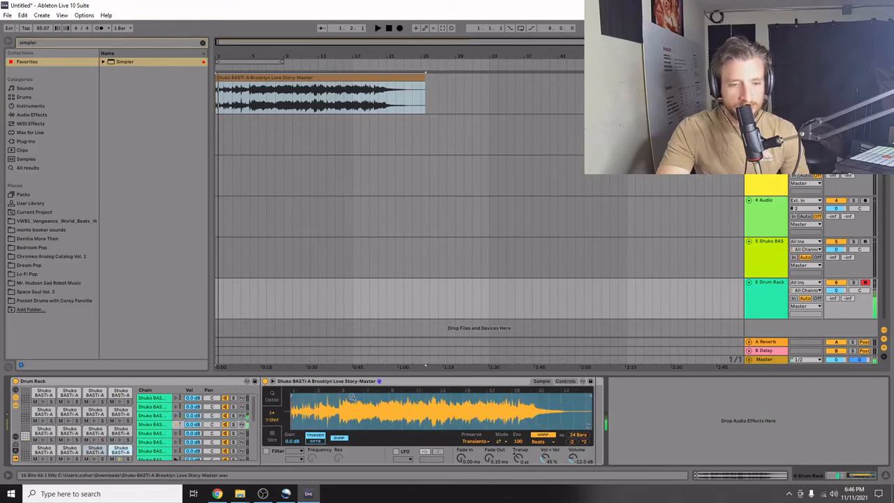
mouse_move(292, 397)
left_mouse_down()
mouse_move(309, 397)
mouse_move(298, 426)
left_mouse_up()
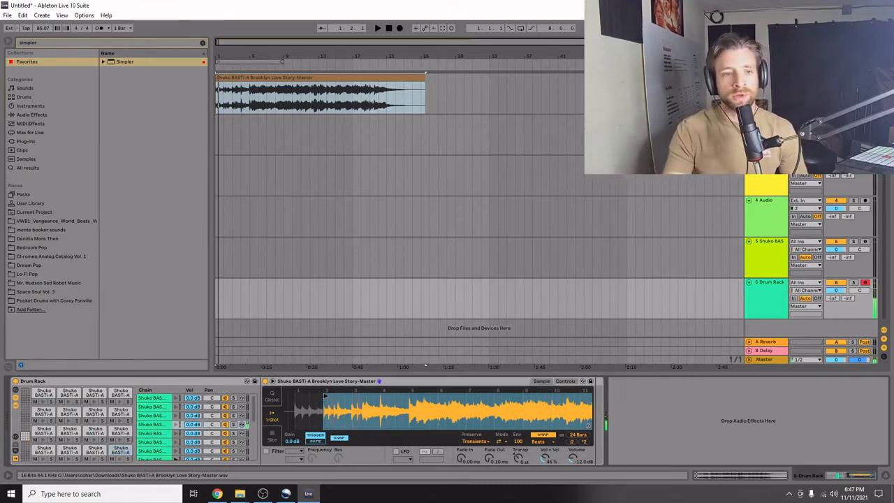
mouse_move(323, 396)
left_mouse_down()
mouse_move(291, 395)
mouse_move(323, 398)
left_mouse_up()
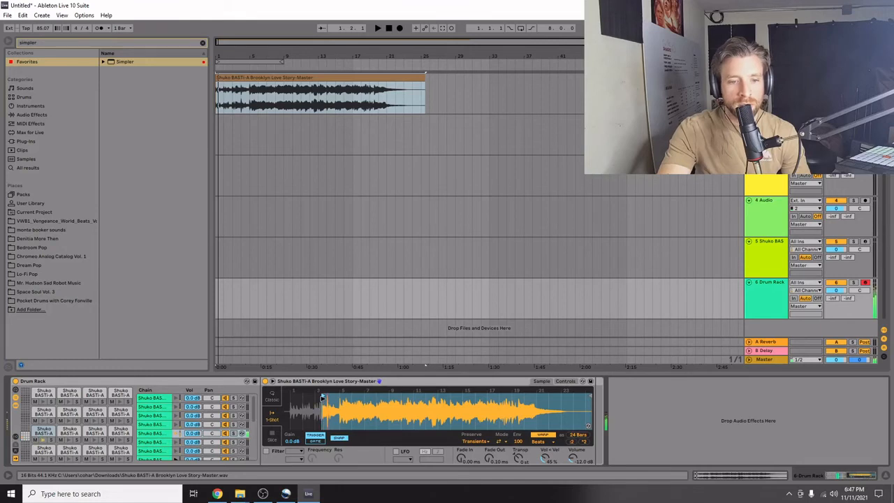
Step: Set pad F1's sample start to about bar 5 and pad F#1's to about bar 5.5, raising F#1's fade-in slightly
mouse_move(323, 398)
left_mouse_down()
mouse_move(291, 395)
mouse_move(342, 400)
left_mouse_up()
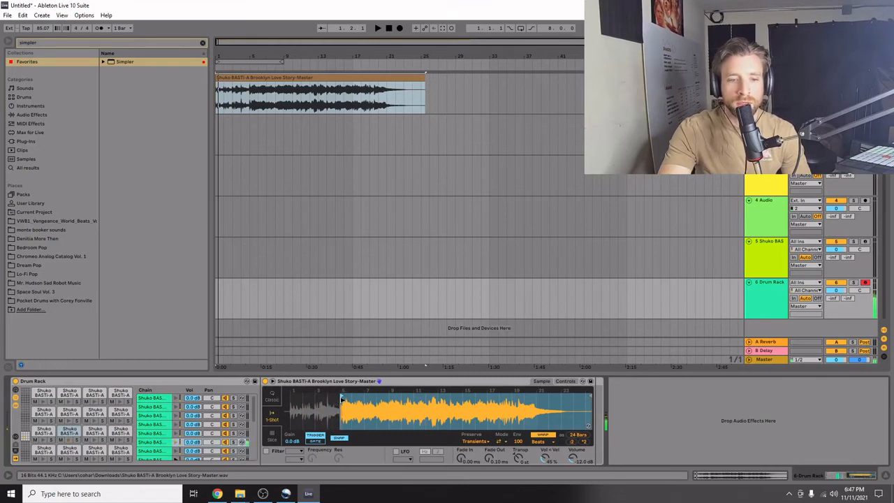
left_click(99, 439)
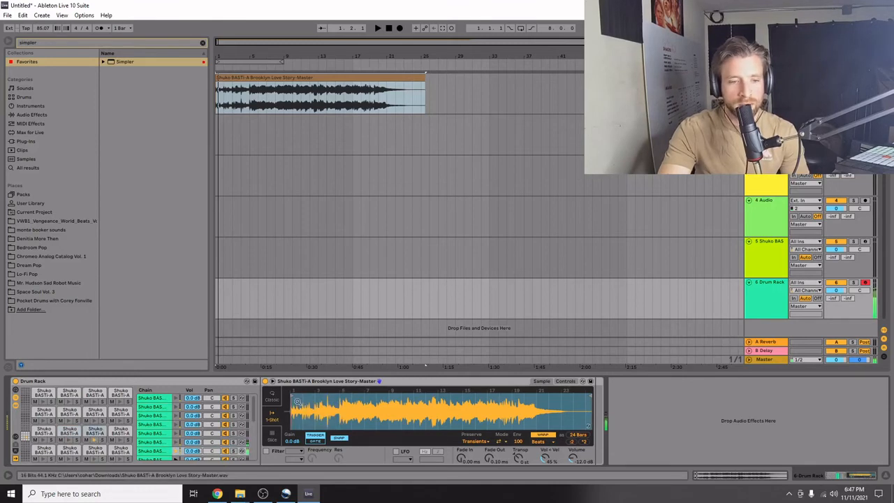
left_click_drag(292, 397, 375, 396)
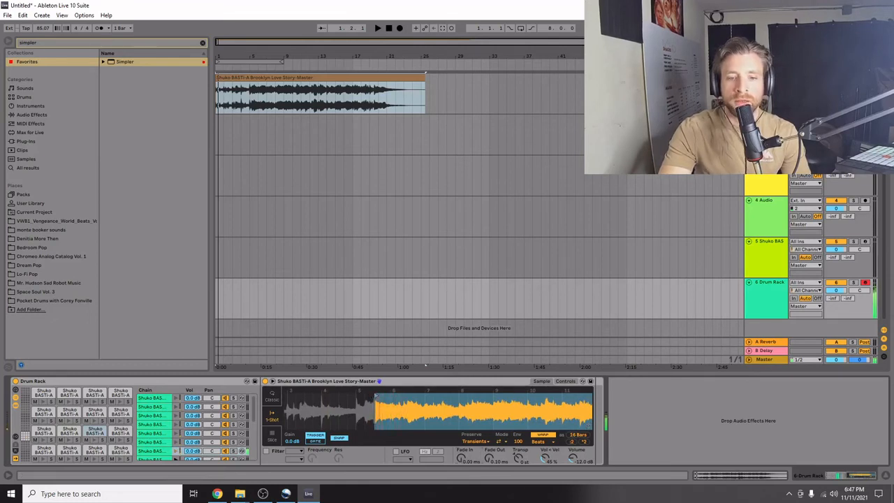
left_click_drag(461, 459, 461, 440)
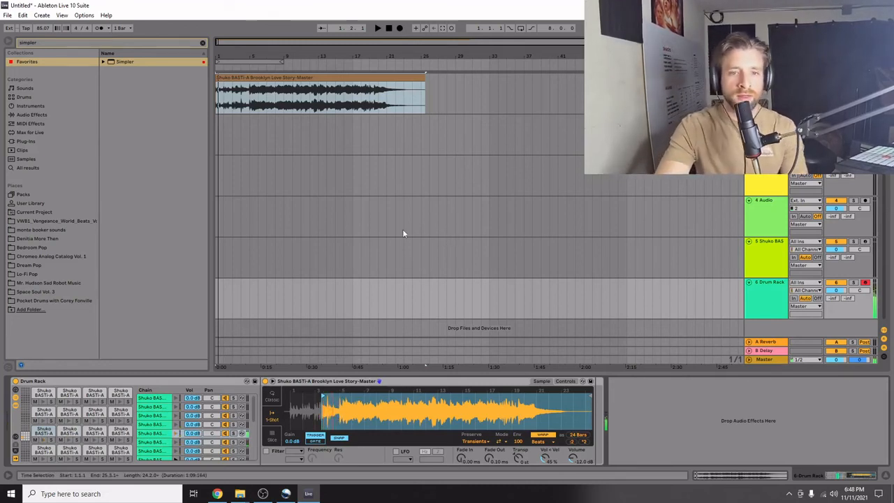
key("space")
key("space")
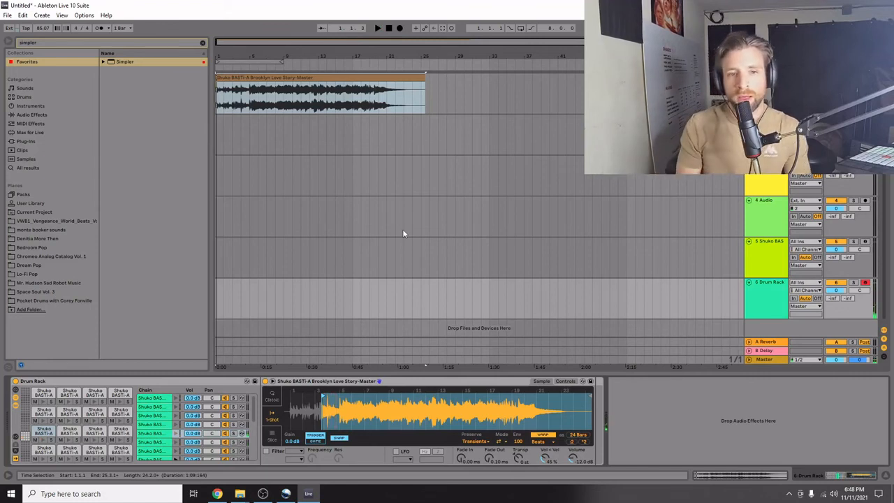